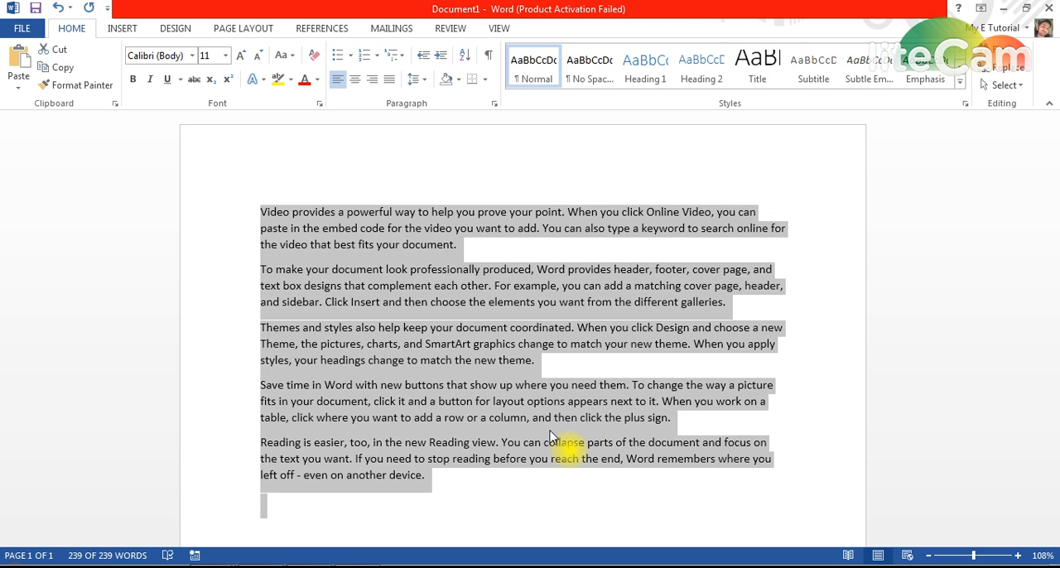
- Paste a second copy of the five copied paragraphs after the existing text and return to the document's beginning
{"action": "key", "text": "Right"}
{"action": "type", "text": "Video provides a powerful way to help you prove your point. When you click Online Video, you can paste in the embed code for the video you want to add. You can also type a keyword to search online for the video that best fits your document. To make your document look professionally produced, Word provides header, footer, cover page, and text box designs that complement each other. For example, you can add a matching cover page, header, and sidebar. Click Insert and then choose the elements you want from the different galleries. Themes and styles also help keep your document coordinated. When you click Design and choose a new Theme, the pictures, charts, and SmartArt graphics change to match your new theme. When you apply styles, your headings change to match the new theme. Save time in Word with new buttons that show up where you need them. To change the way a picture fits in your document, click it and a button for layout options appears next to it. When you work on a table, click where you want to add a row or a column, and then click the plus sign. Reading is easier, too, in the new Reading view. You can collapse parts of the document and focus on the text you want. If you need to stop reading before you reach the end, Word remembers where you left off - even on another device."}
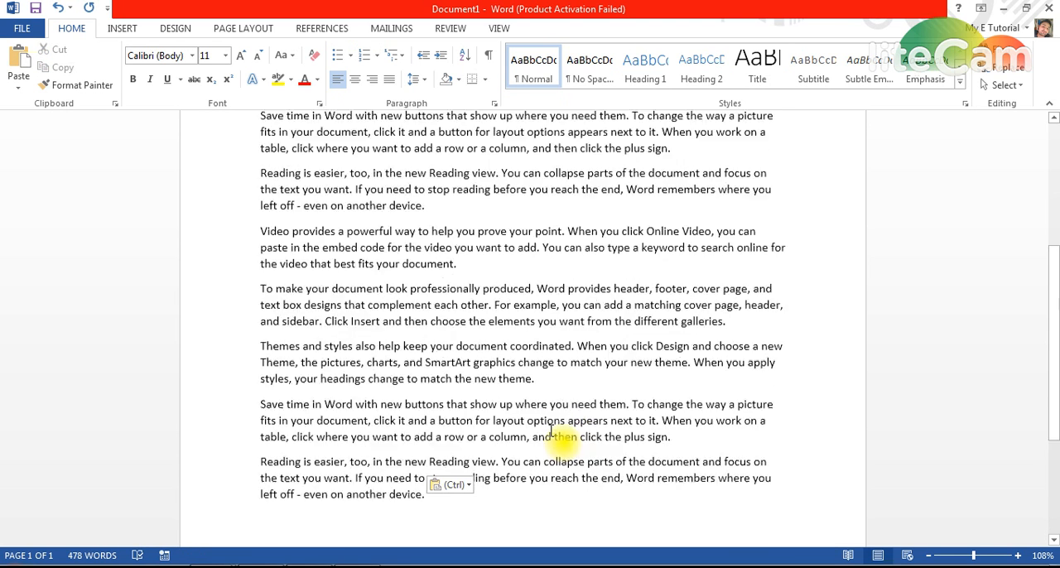
{"action": "key", "text": "ctrl+Home"}
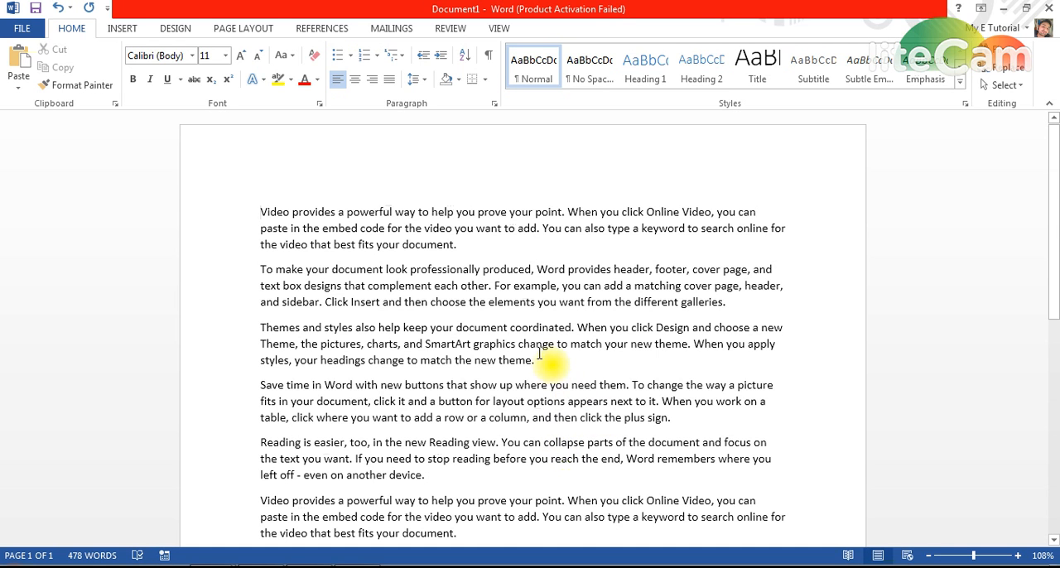
- Lay out the entire document text in two columns and look through the page
{"action": "key", "text": "ctrl+a"}
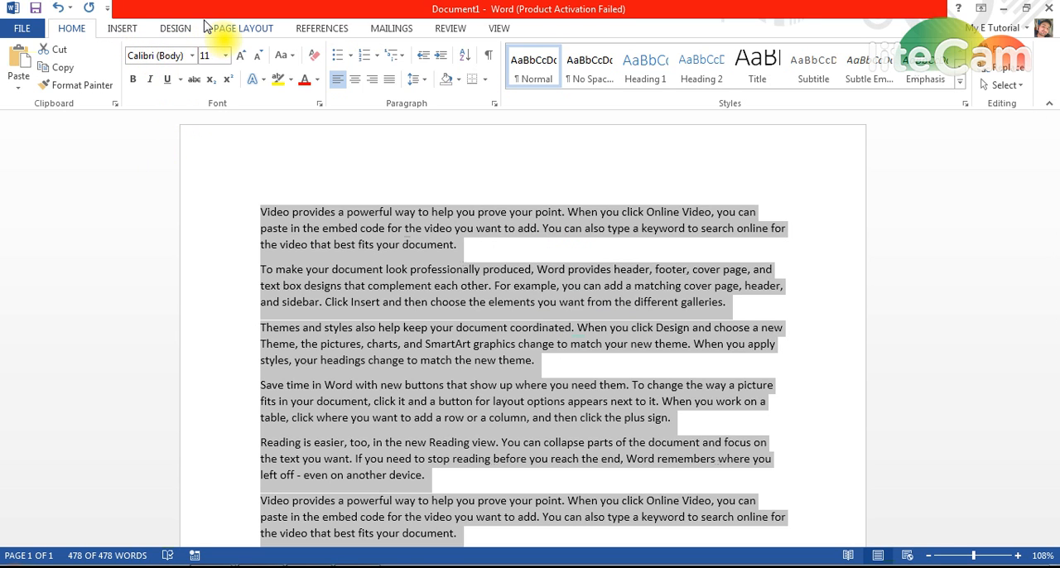
{"action": "left_click", "coordinate": [123, 30]}
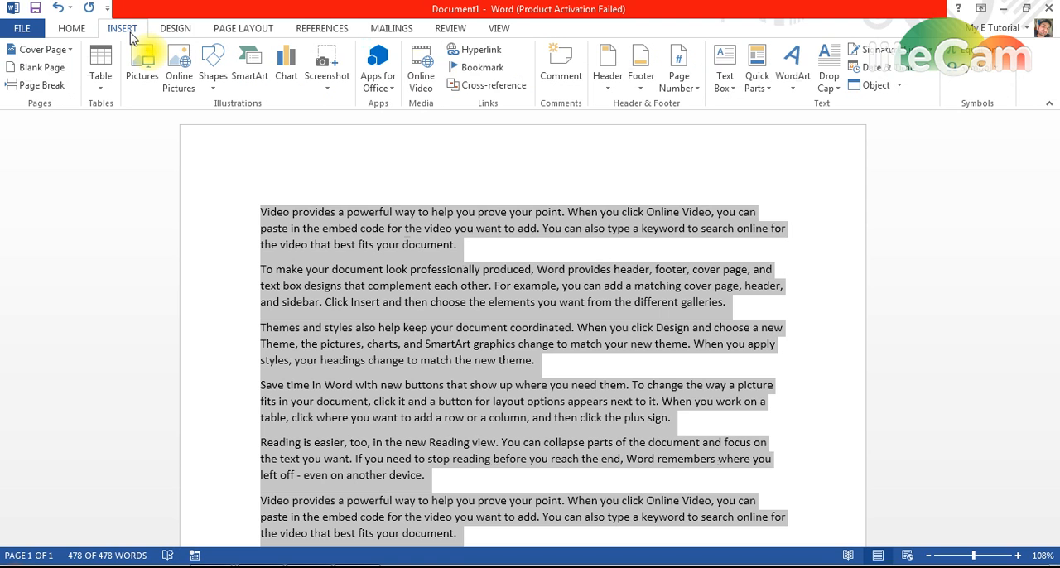
{"action": "left_click", "coordinate": [255, 33]}
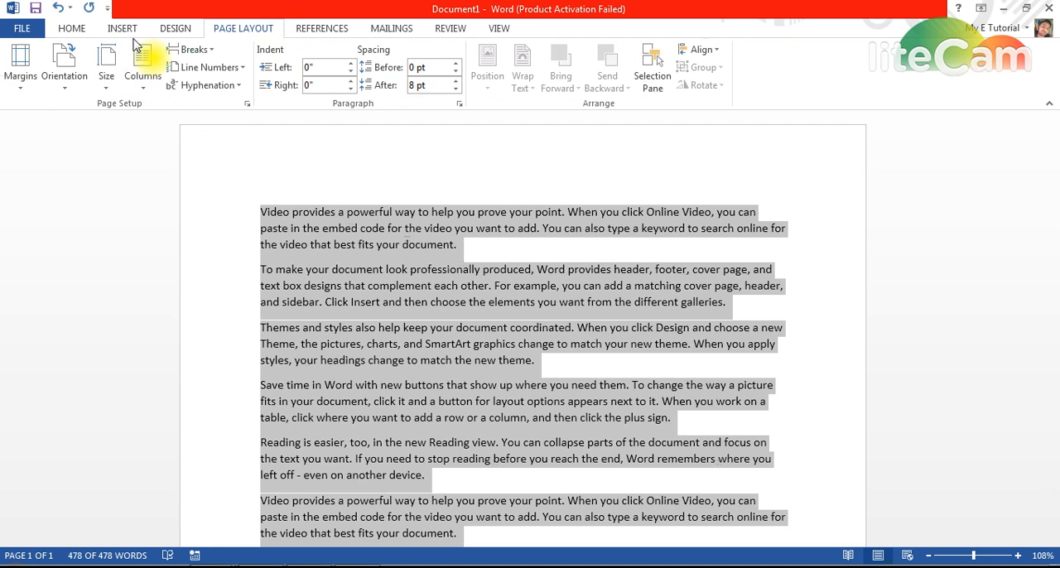
{"action": "left_click", "coordinate": [138, 91]}
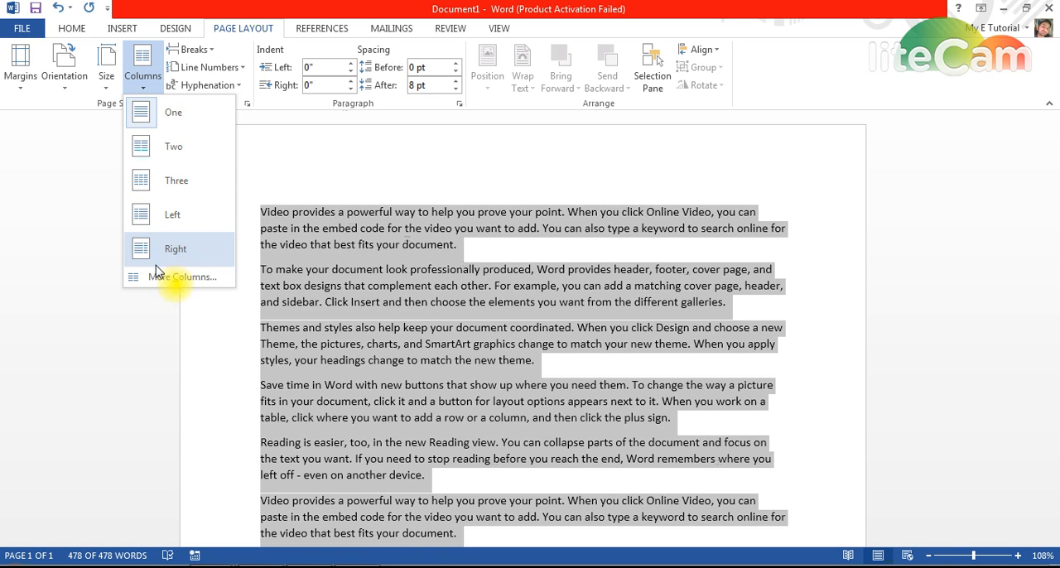
{"action": "left_click", "coordinate": [180, 157]}
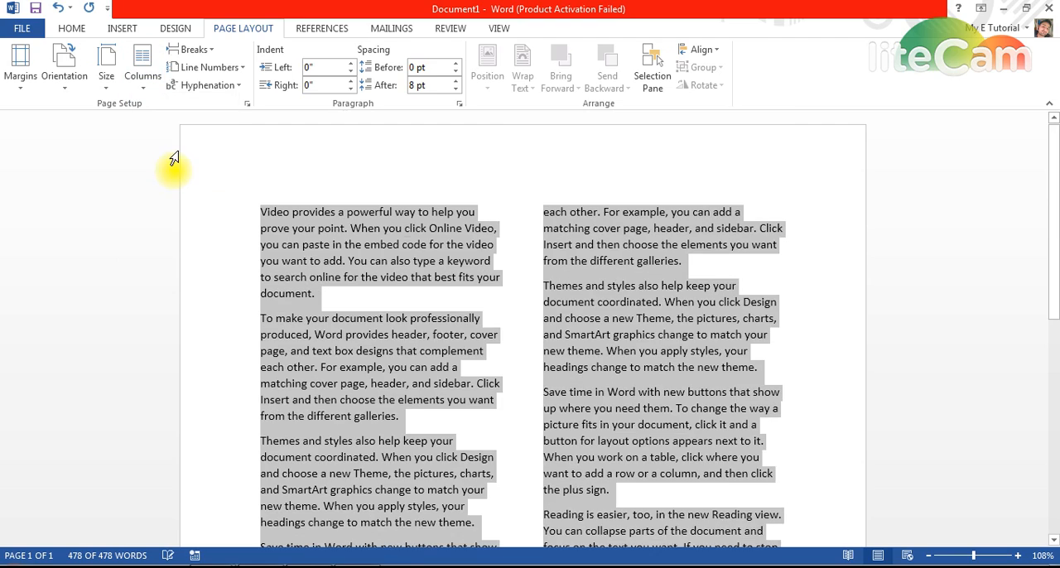
{"action": "left_click", "coordinate": [383, 292]}
{"action": "scroll", "coordinate": [399, 347], "scroll_direction": "down", "scroll_amount": 4}
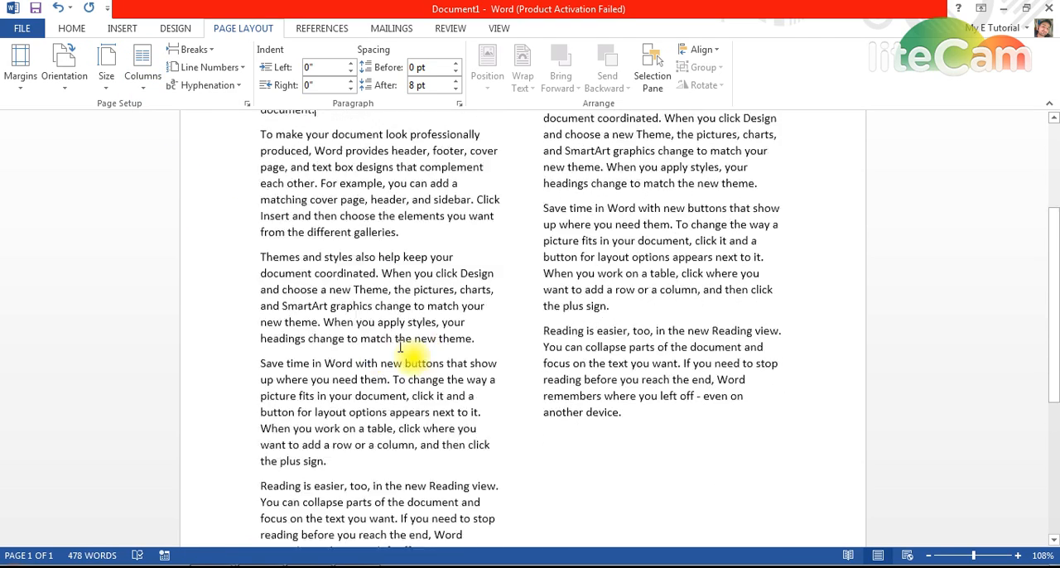
{"action": "scroll", "coordinate": [400, 347], "scroll_direction": "down", "scroll_amount": 6}
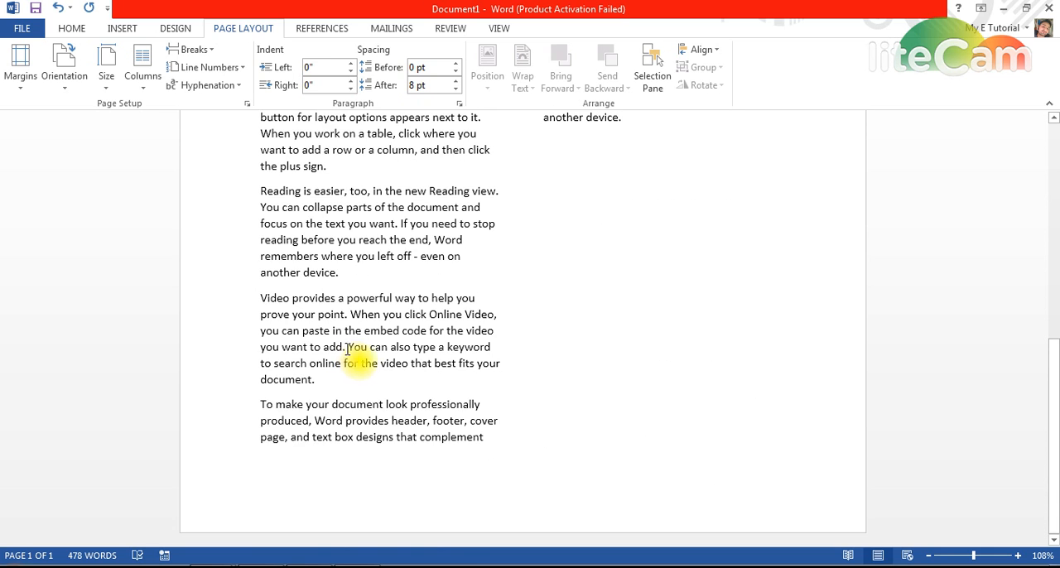
{"action": "scroll", "coordinate": [347, 348], "scroll_direction": "up", "scroll_amount": 6}
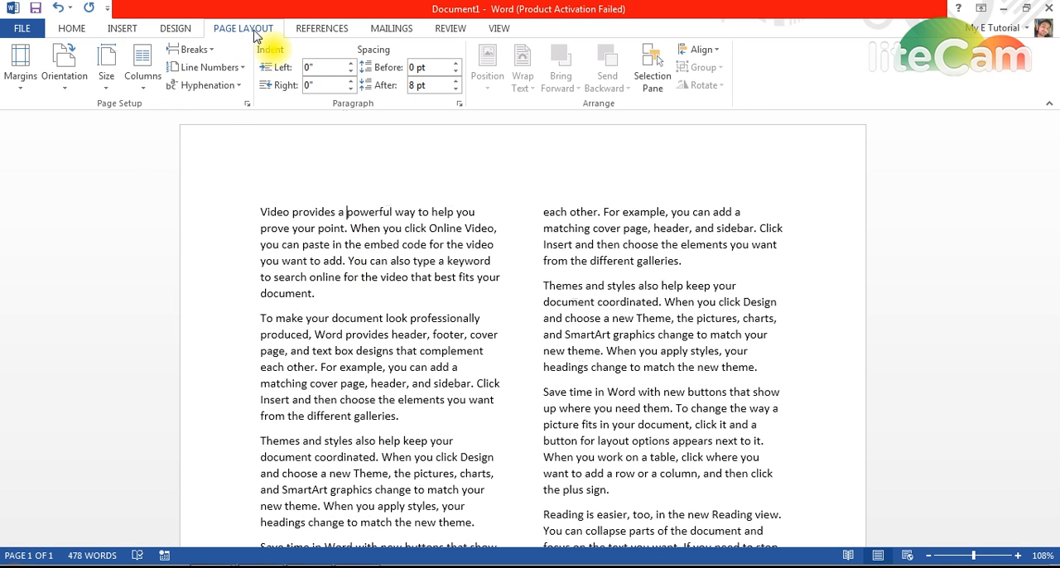
- Try the Three, Left and Right column layouts on the document, one after another
{"action": "left_click", "coordinate": [142, 60]}
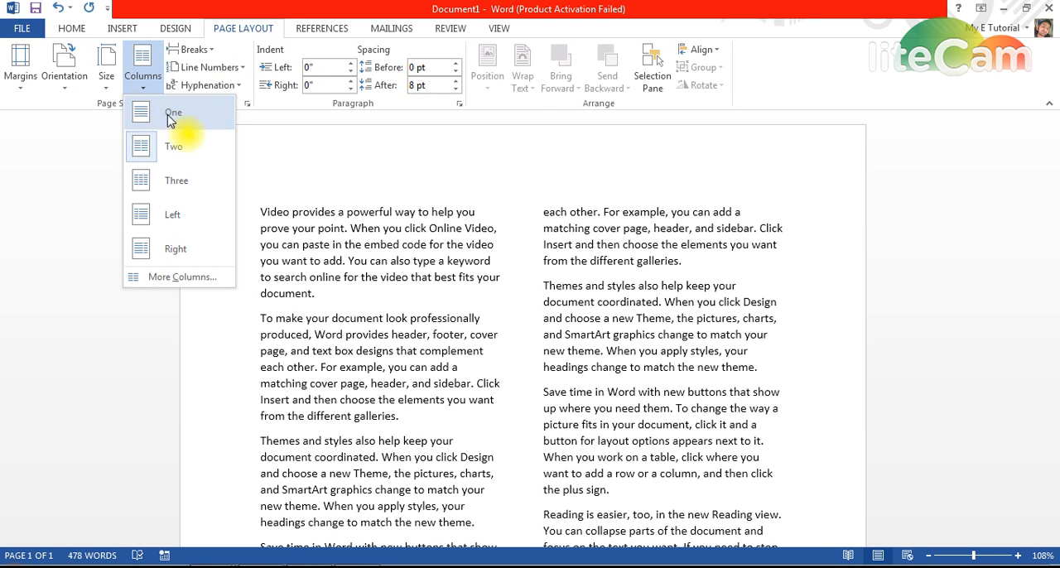
{"action": "left_click", "coordinate": [187, 186]}
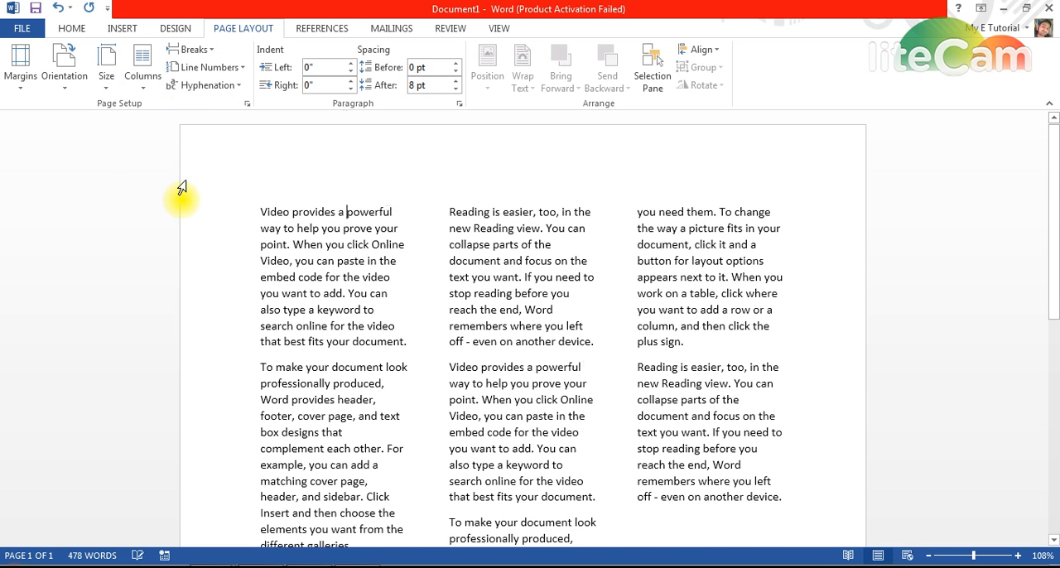
{"action": "left_click", "coordinate": [143, 82]}
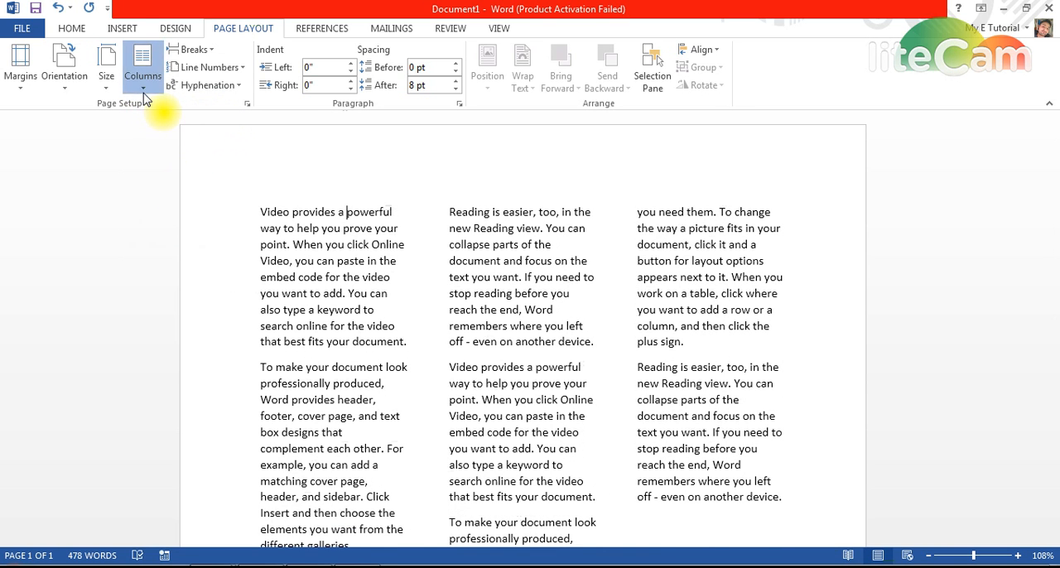
{"action": "left_click", "coordinate": [168, 220]}
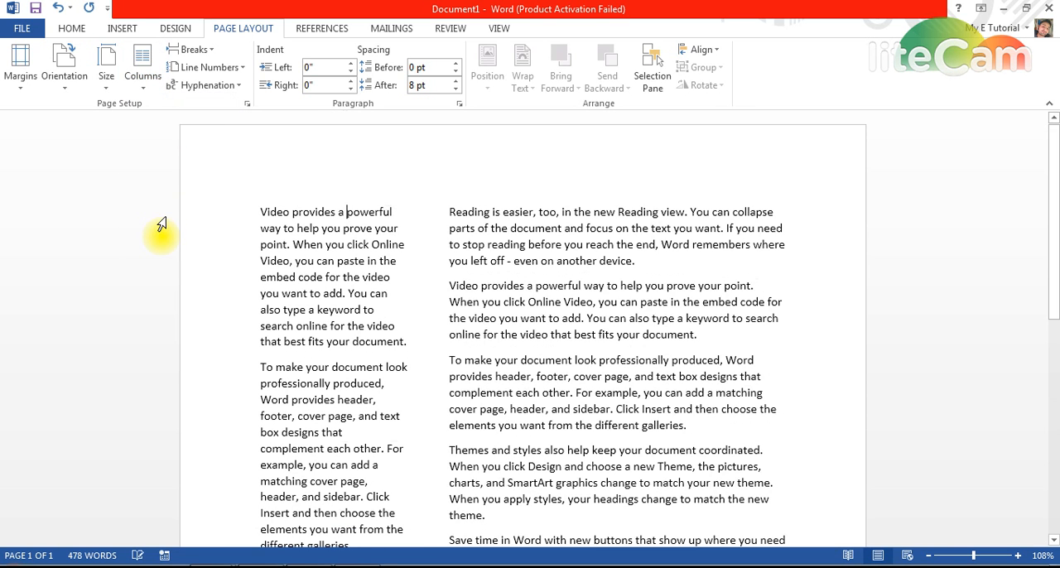
{"action": "left_click", "coordinate": [146, 91]}
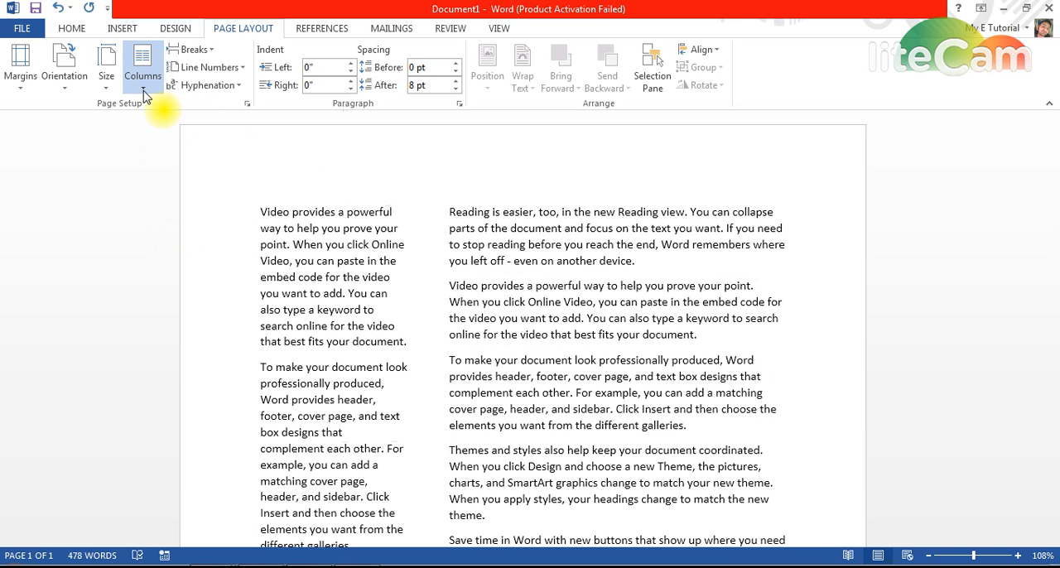
{"action": "left_click", "coordinate": [177, 253]}
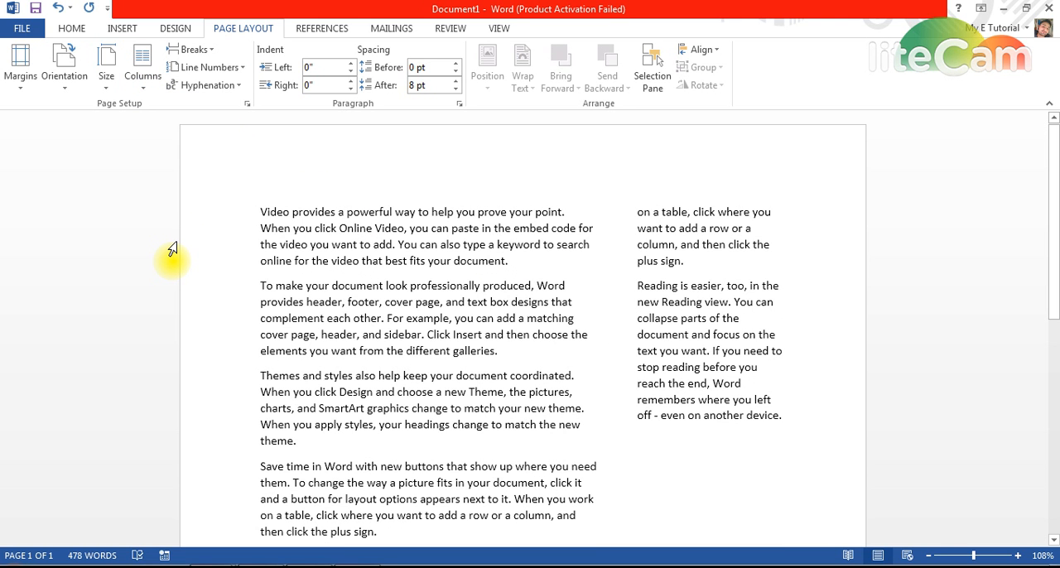
- Undo the last three column layout changes
{"action": "key", "text": "ctrl+z"}
{"action": "key", "text": "ctrl+z"}
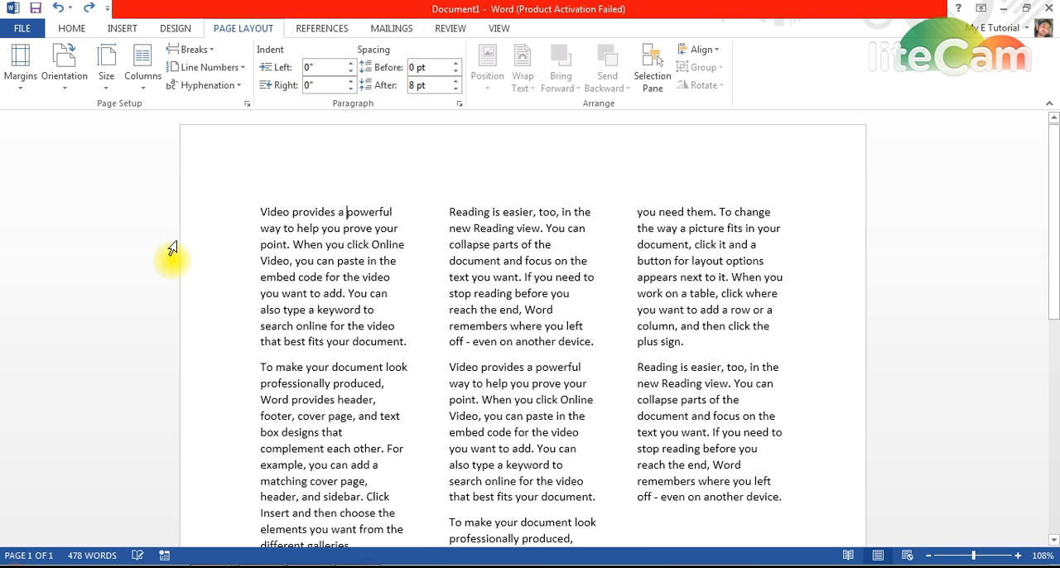
{"action": "key", "text": "ctrl+z"}
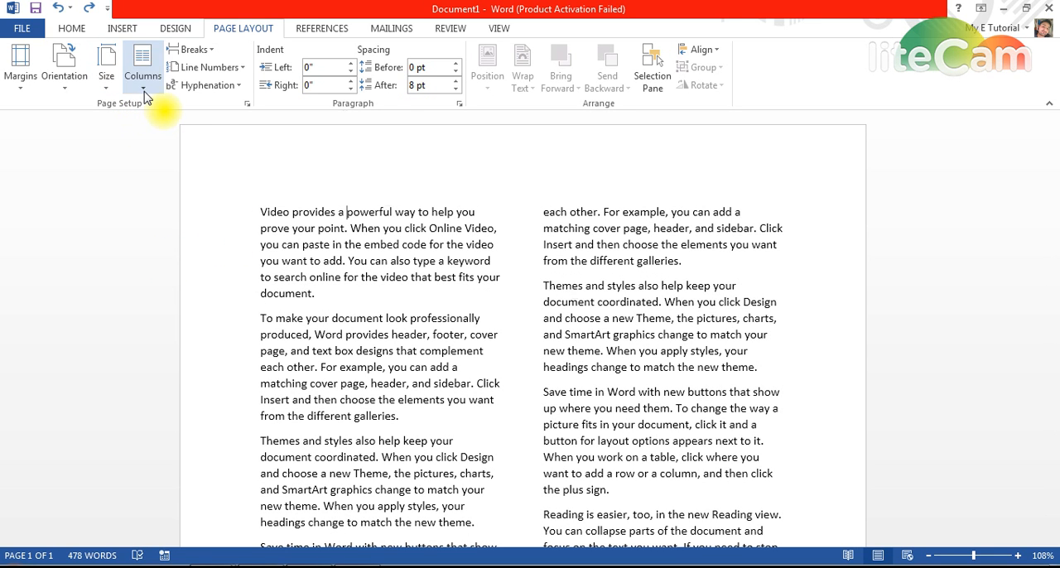
- Preview the One, Two, Three, Left and Right presets in the detailed Columns settings and cancel without applying any
{"action": "left_click", "coordinate": [146, 91]}
{"action": "left_click", "coordinate": [169, 278]}
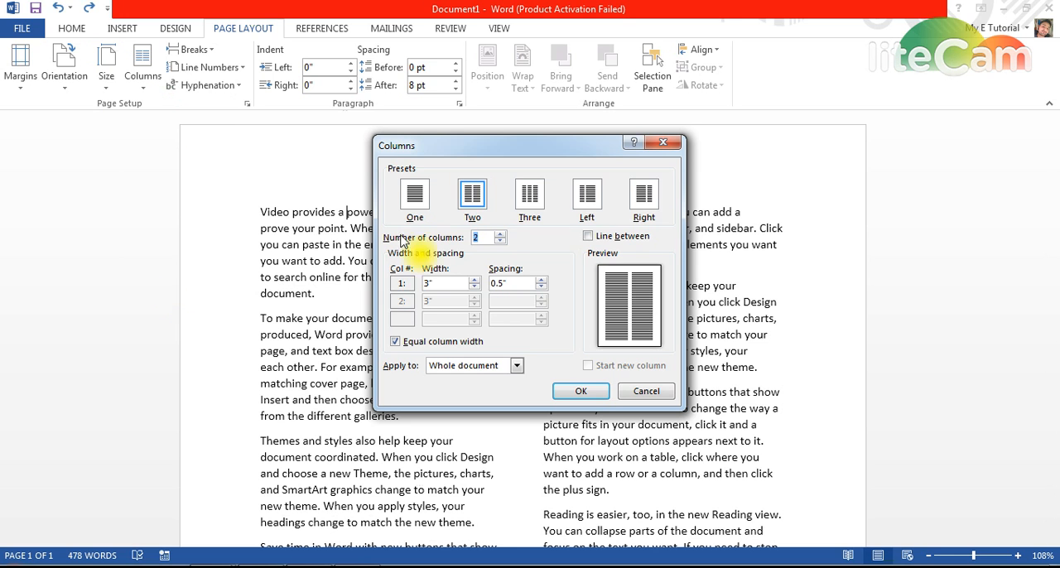
{"action": "left_click_drag", "start_coordinate": [466, 146], "coordinate": [509, 56]}
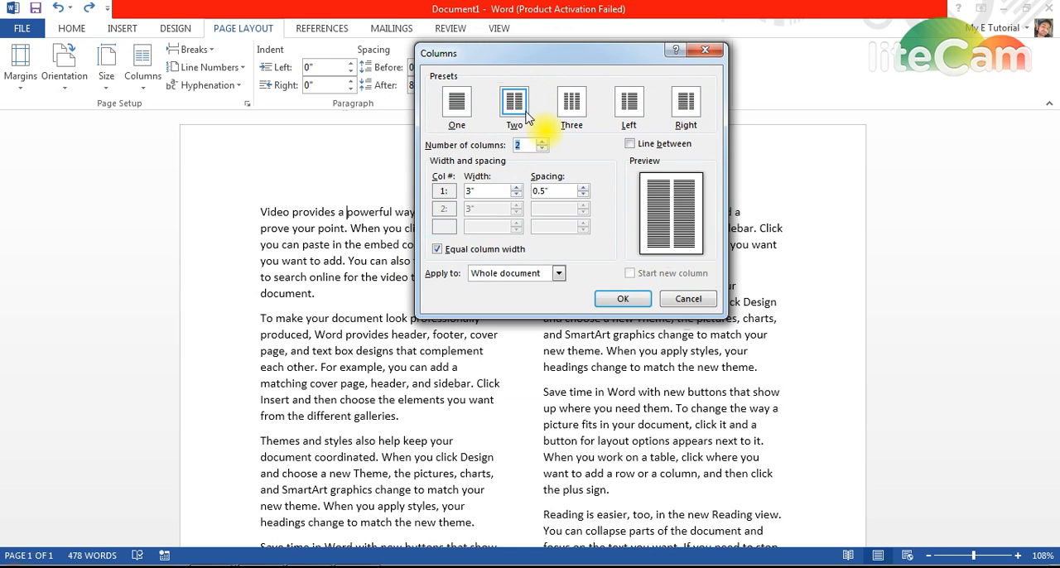
{"action": "left_click", "coordinate": [571, 103]}
{"action": "left_click", "coordinate": [628, 102]}
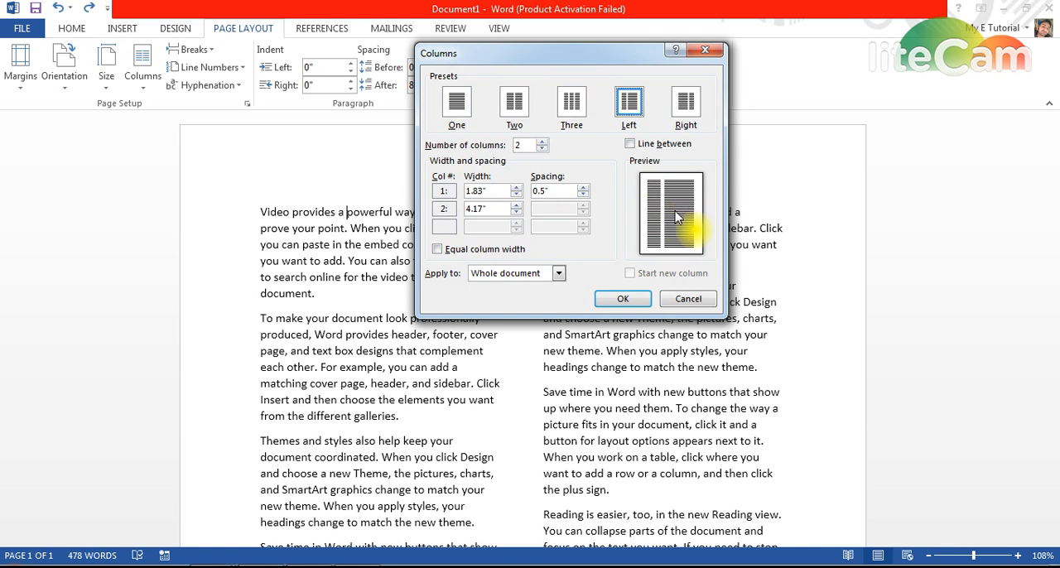
{"action": "left_click", "coordinate": [457, 105]}
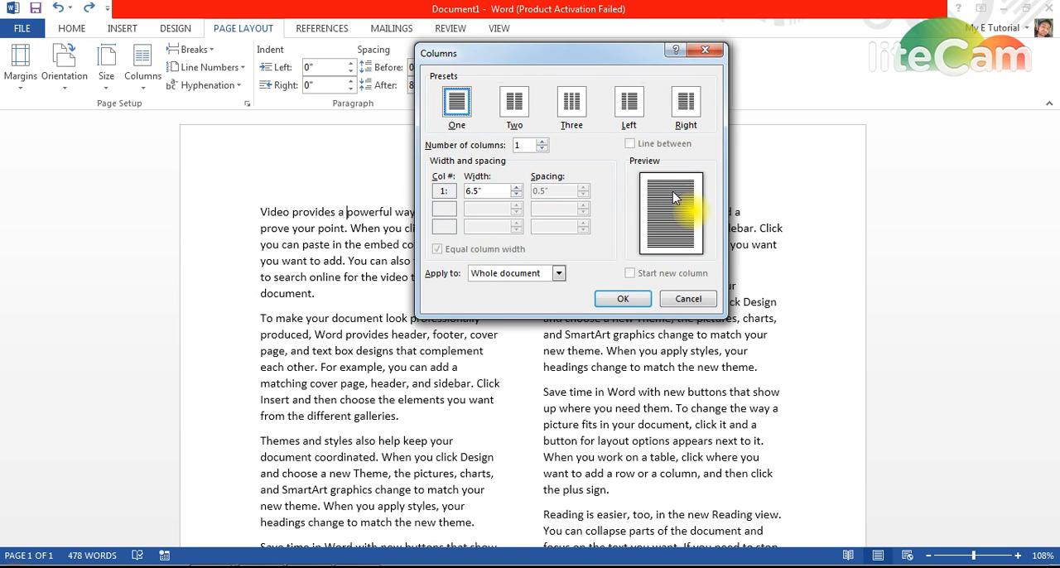
{"action": "left_click", "coordinate": [516, 104]}
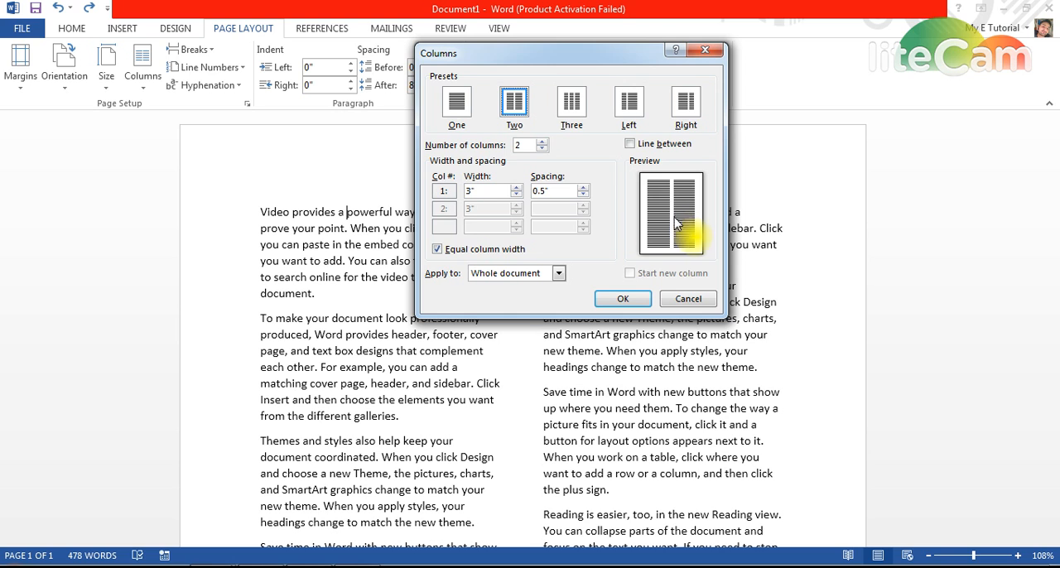
{"action": "left_click", "coordinate": [577, 112]}
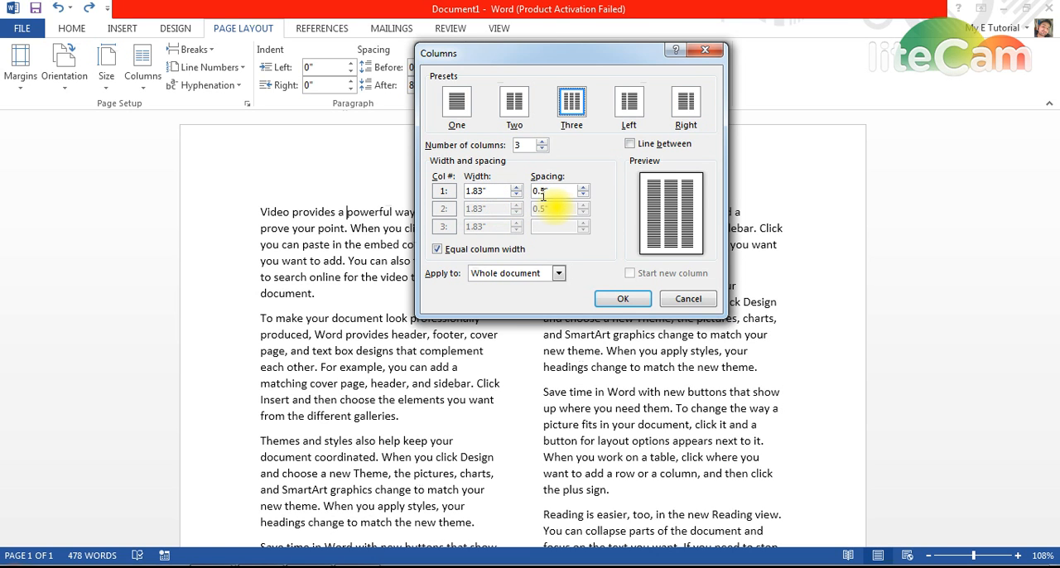
{"action": "left_click", "coordinate": [511, 120]}
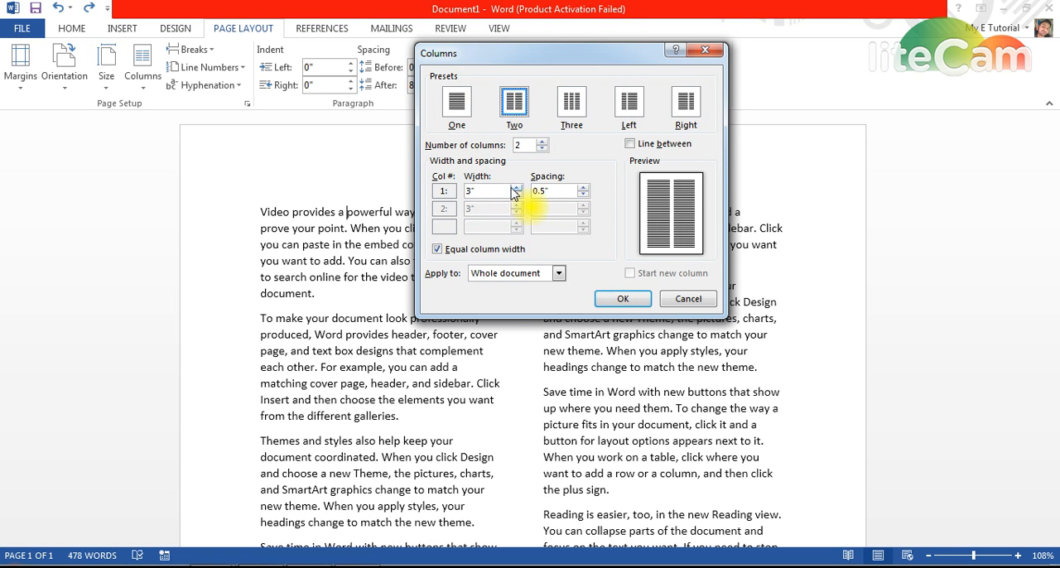
{"action": "left_click", "coordinate": [460, 106]}
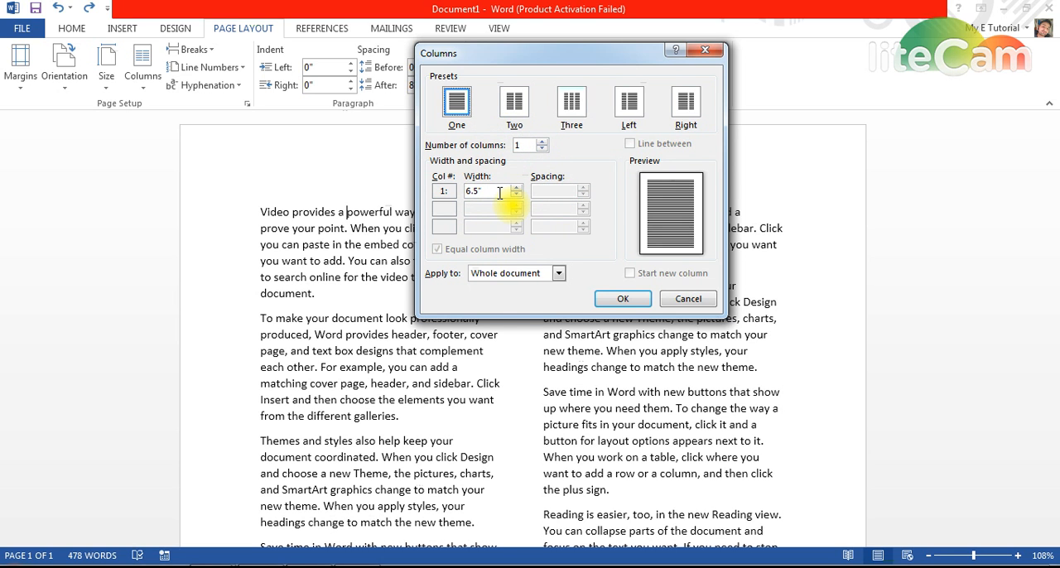
{"action": "left_click", "coordinate": [630, 103]}
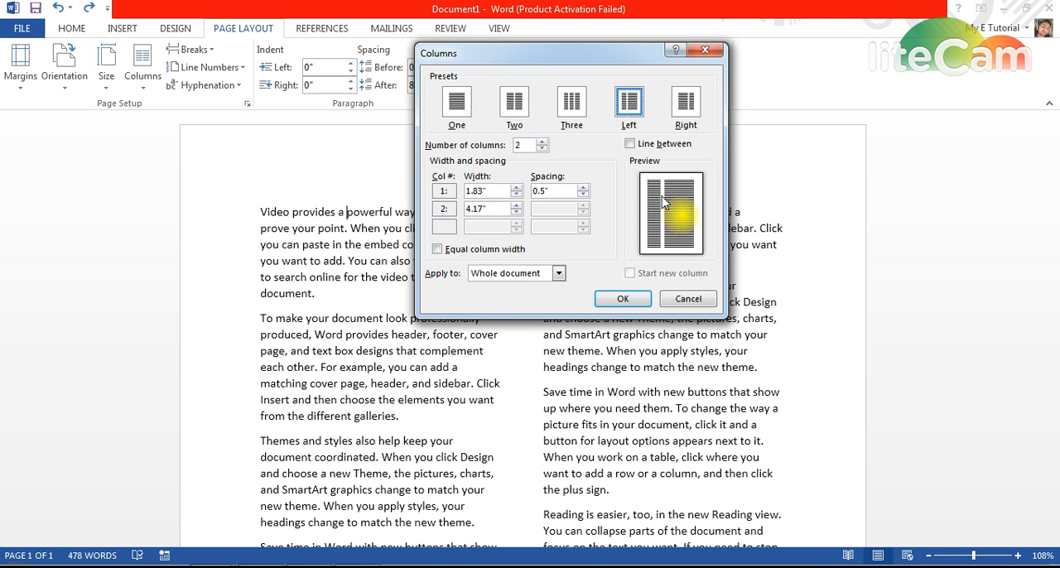
{"action": "left_click", "coordinate": [686, 105]}
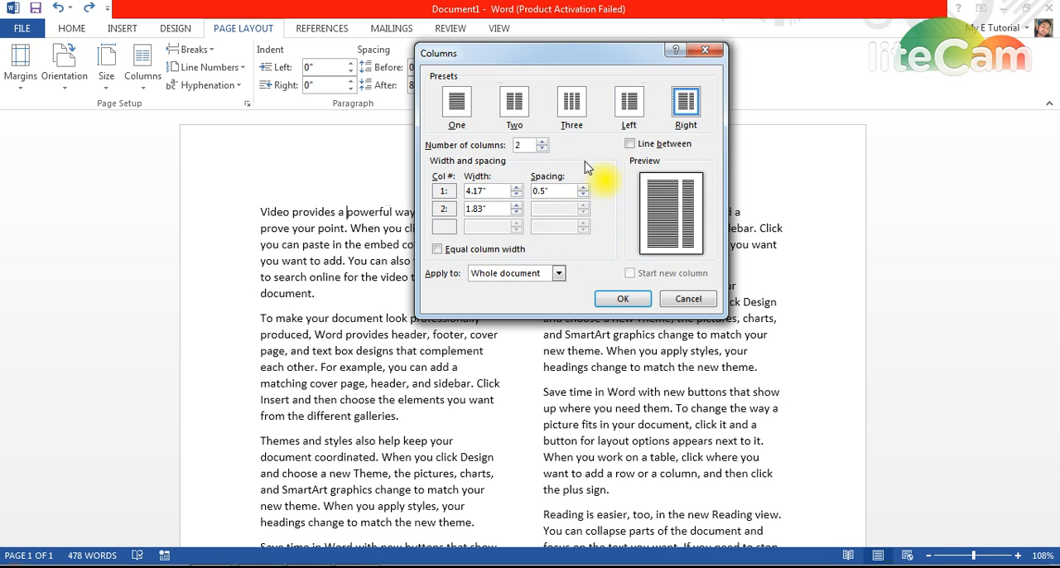
{"action": "left_click", "coordinate": [688, 299]}
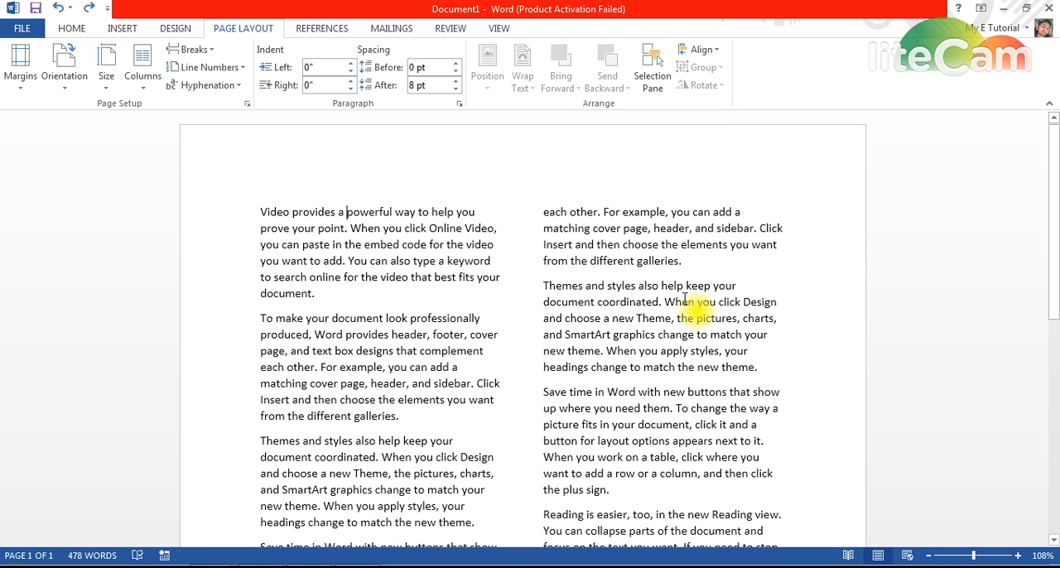